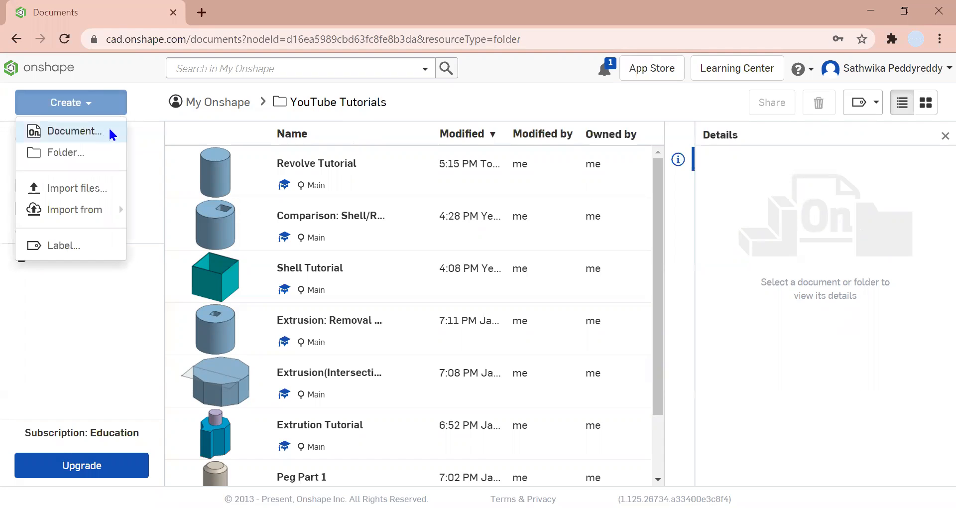
- Create a new document named Sphere
text(SHo)
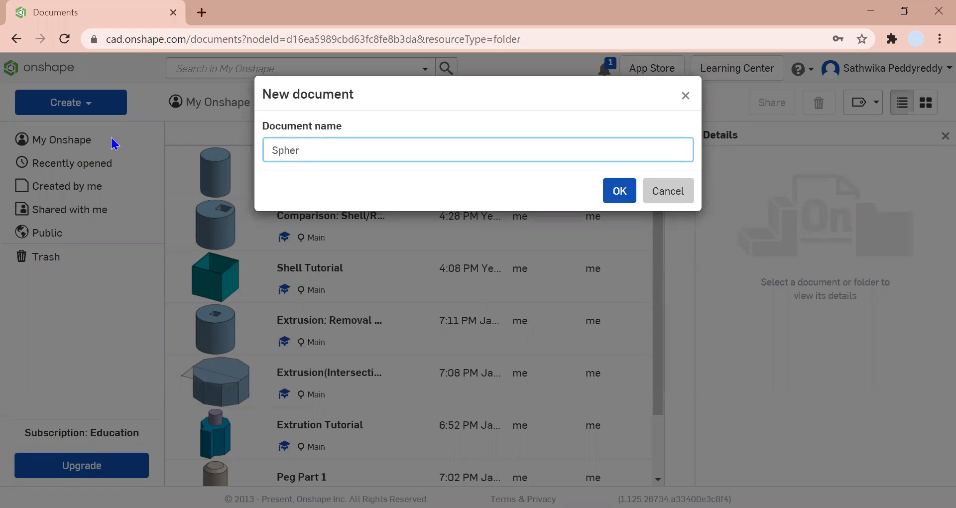
click(627, 200)
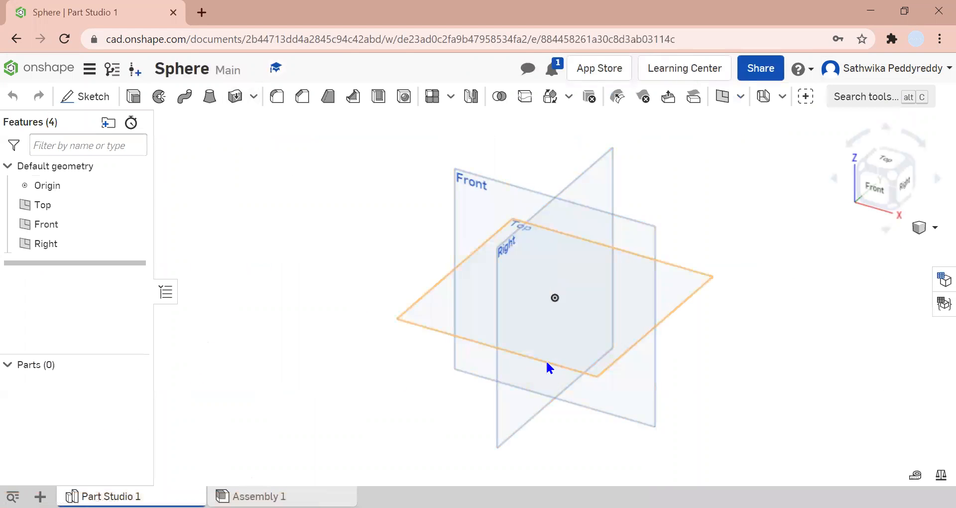
- Hide the Top plane so only the Front and Right planes remain shown
click(647, 254)
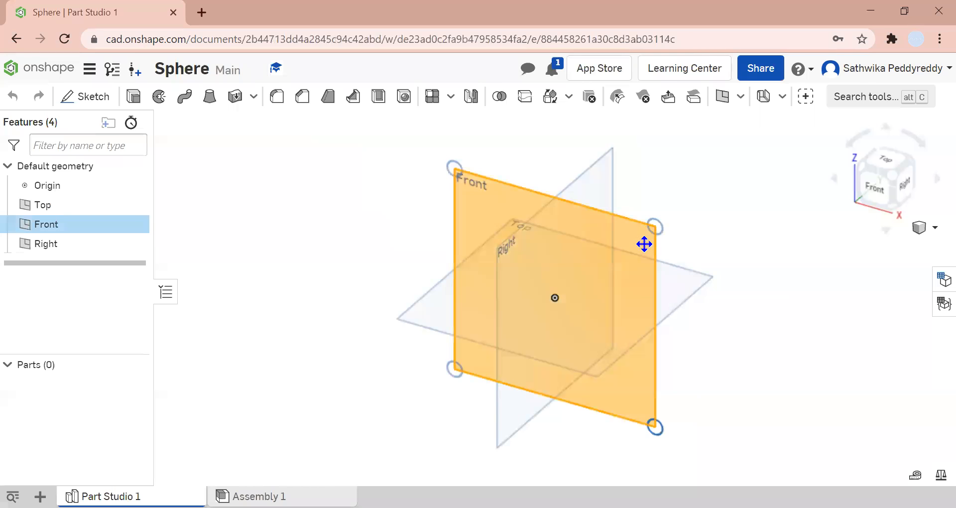
click(134, 205)
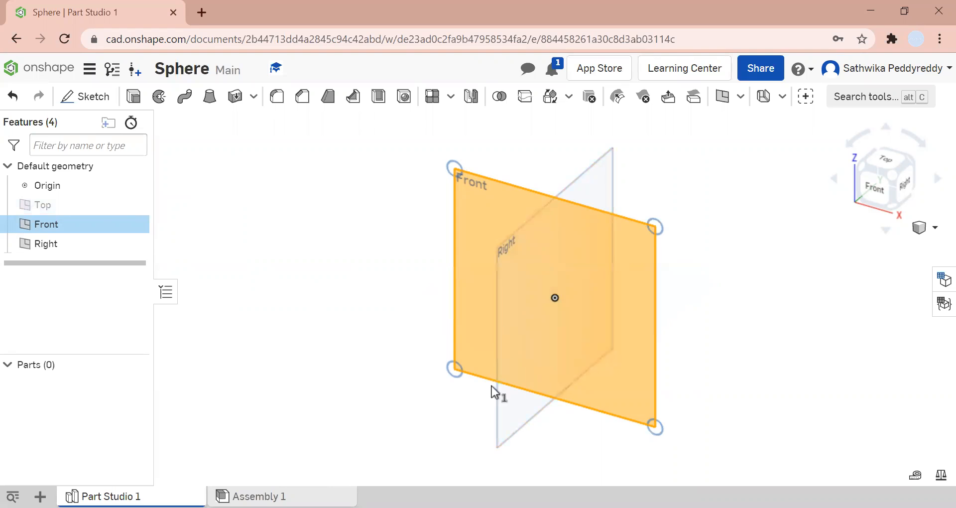
click(277, 277)
click(641, 300)
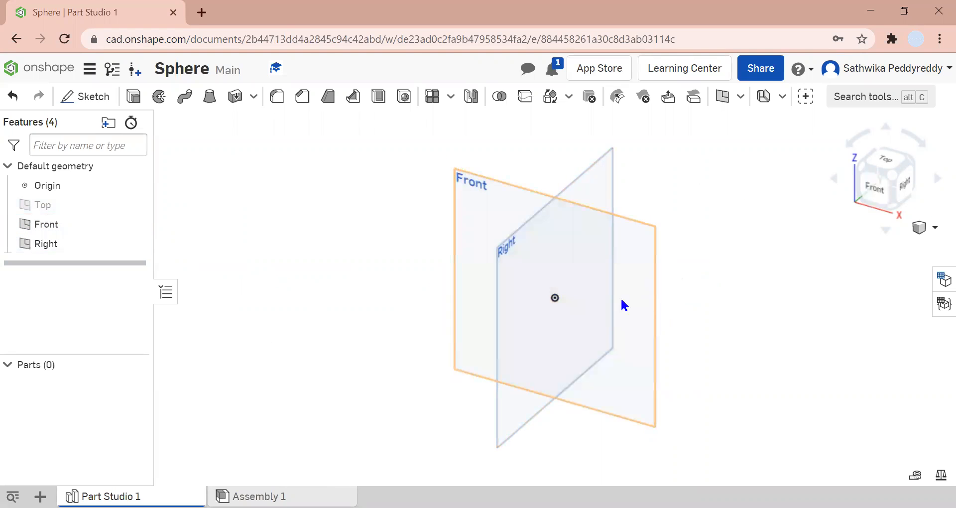
- Start a new sketch on the Front plane and view it normal to the sketch plane
right_click(614, 303)
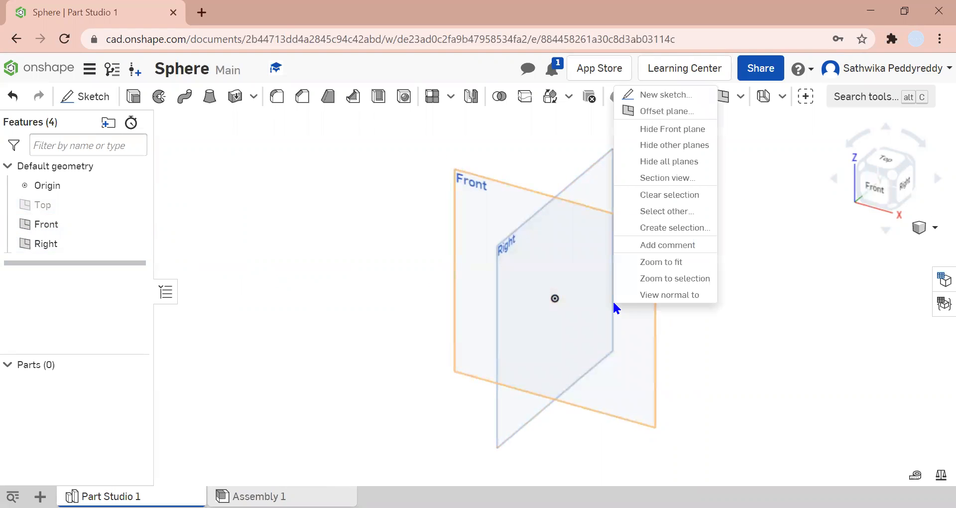
click(663, 94)
right_click(698, 278)
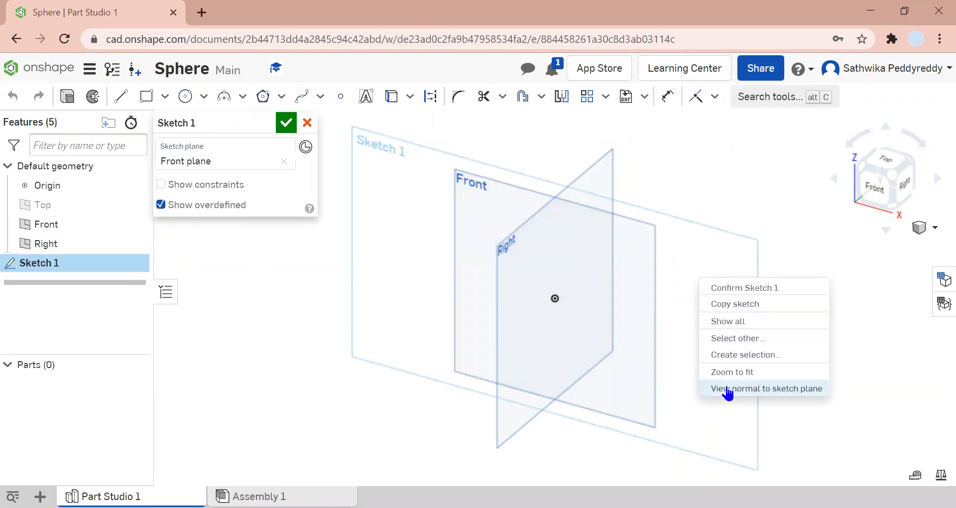
click(718, 390)
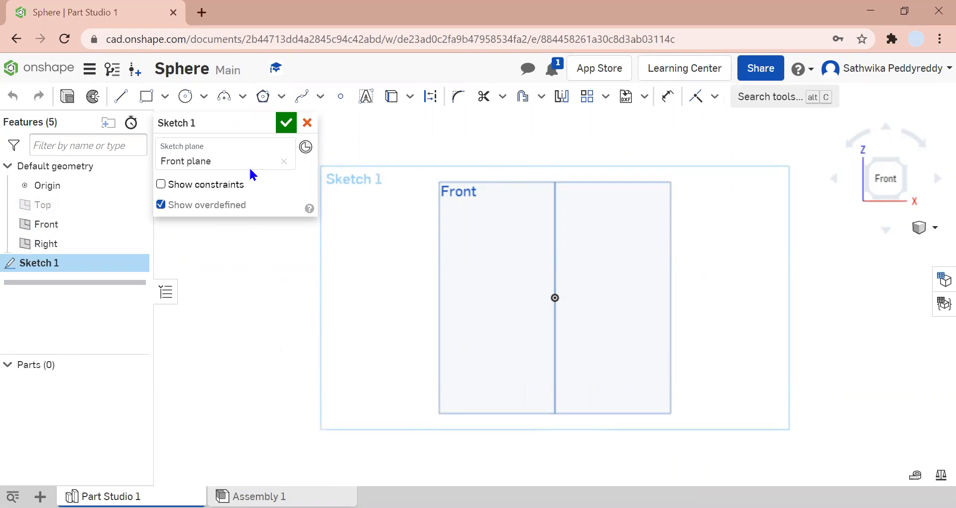
- Draw a circle centred on the origin, about 3.74 in diameter
click(185, 96)
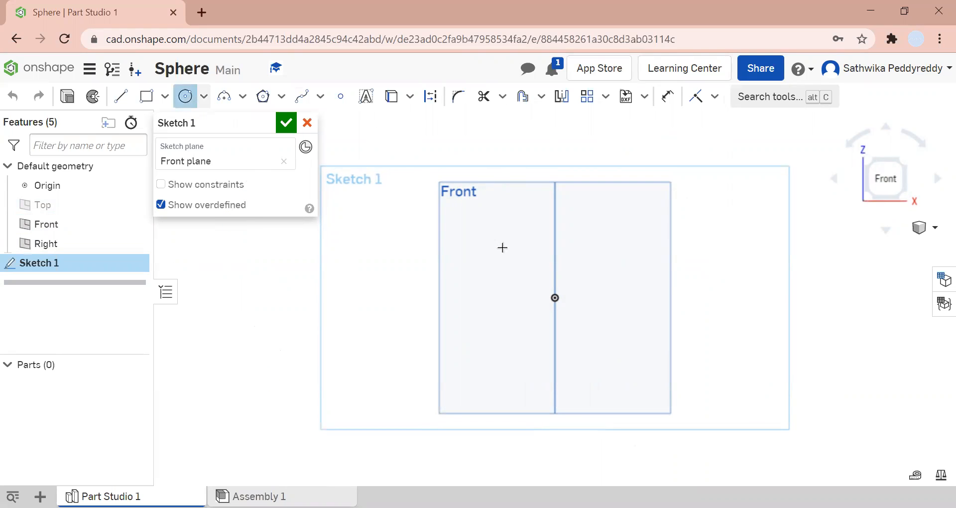
click(554, 298)
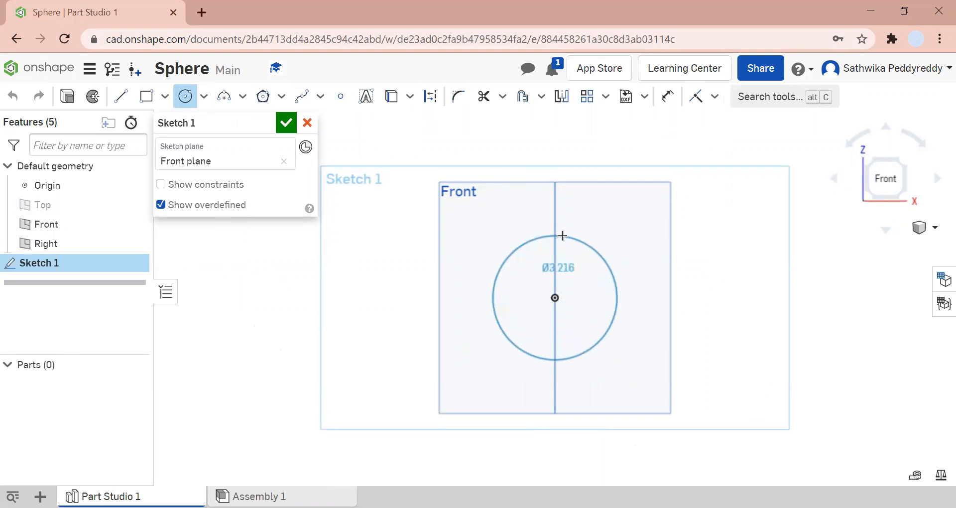
click(556, 225)
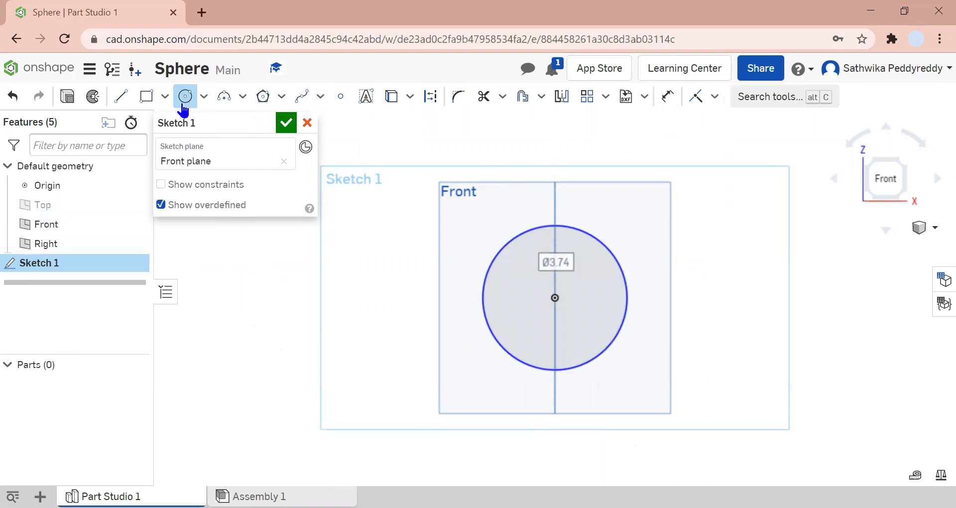
- Draw a vertical line across the circle through the origin, then undo both the line and the circle
click(118, 97)
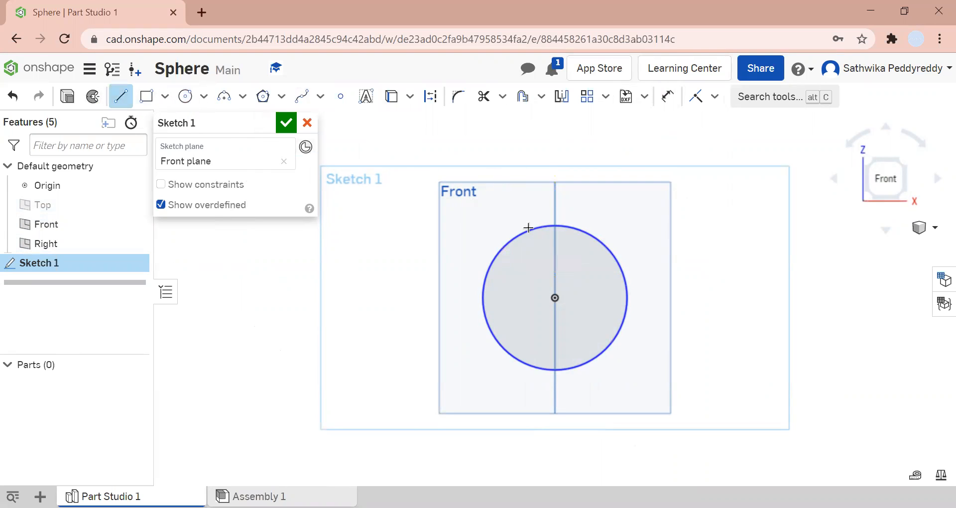
click(555, 226)
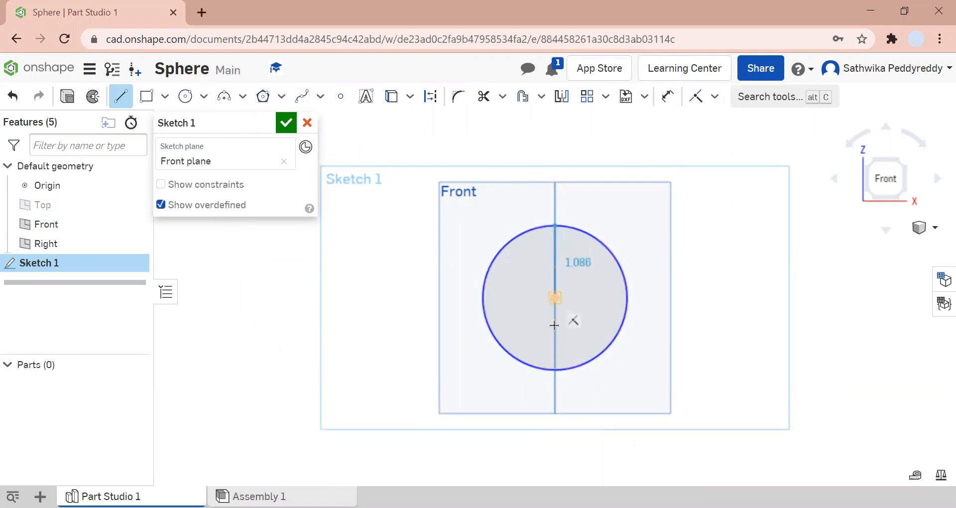
click(557, 371)
key(Escape)
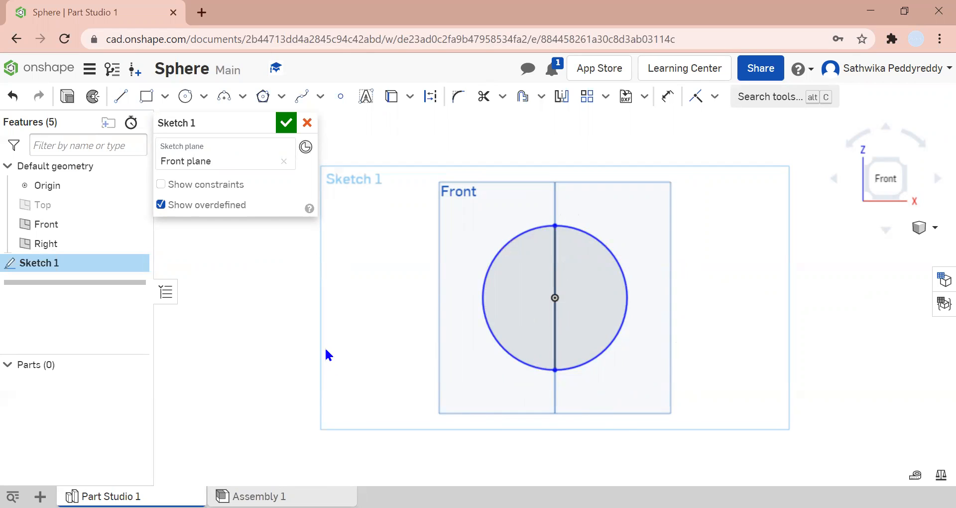
key(ctrl+z)
key(ctrl+z)
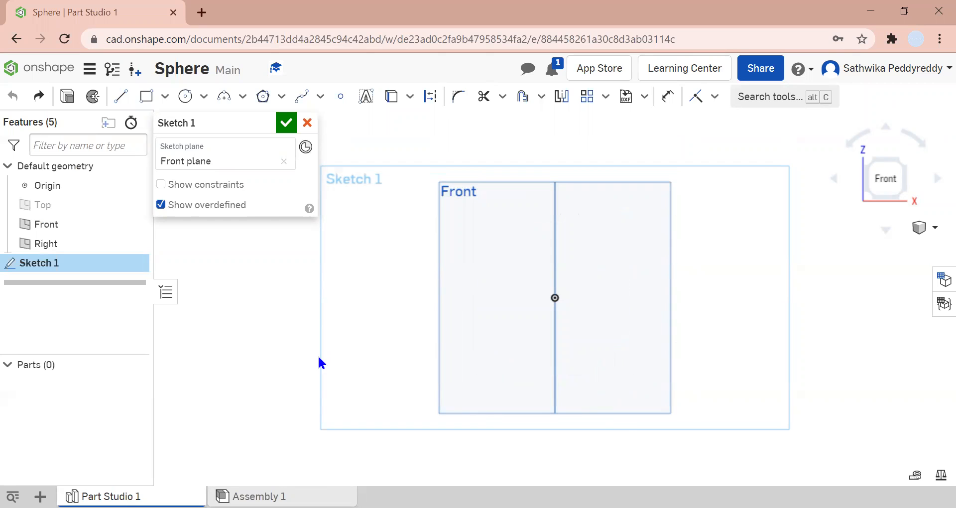
- Draw a vertical line about 6 in long through the origin along the Right plane edge
click(121, 96)
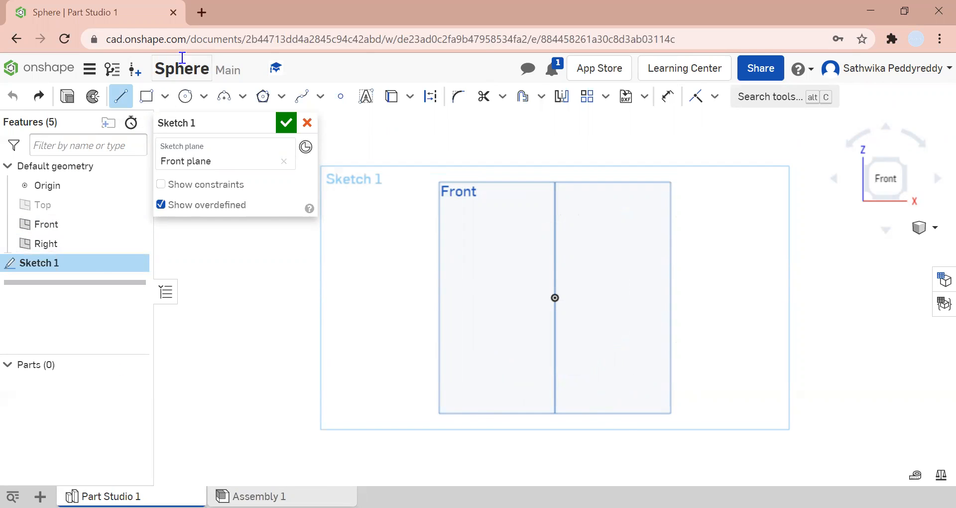
click(555, 185)
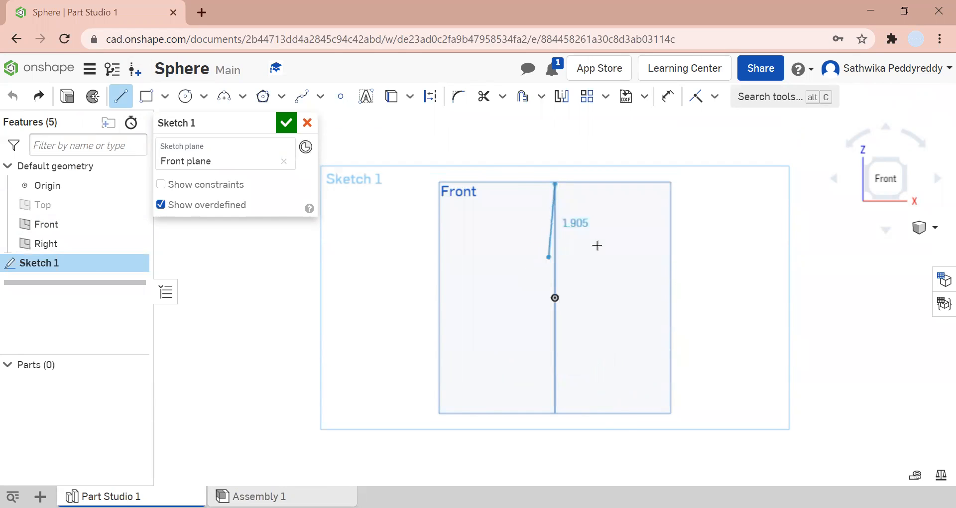
click(554, 414)
key(Escape)
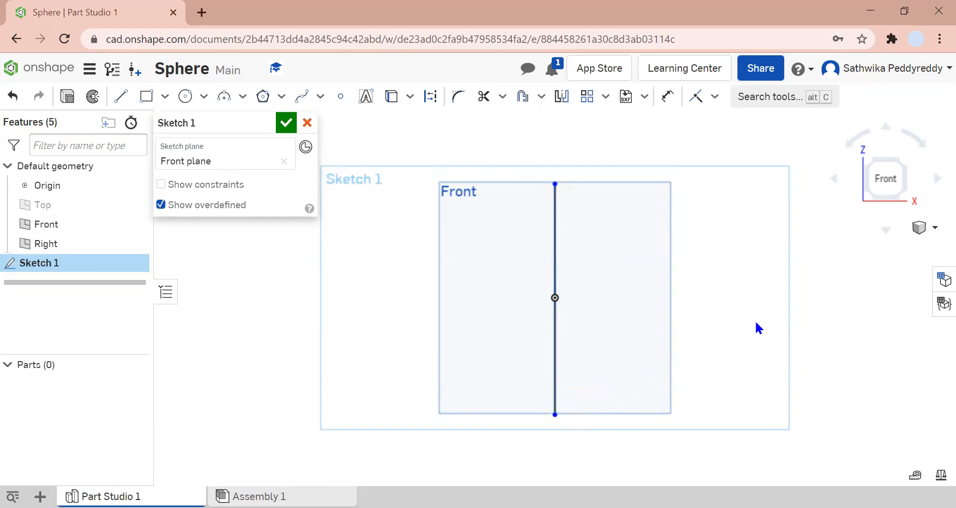
- Dimension the vertical line's length to 5 in
click(667, 95)
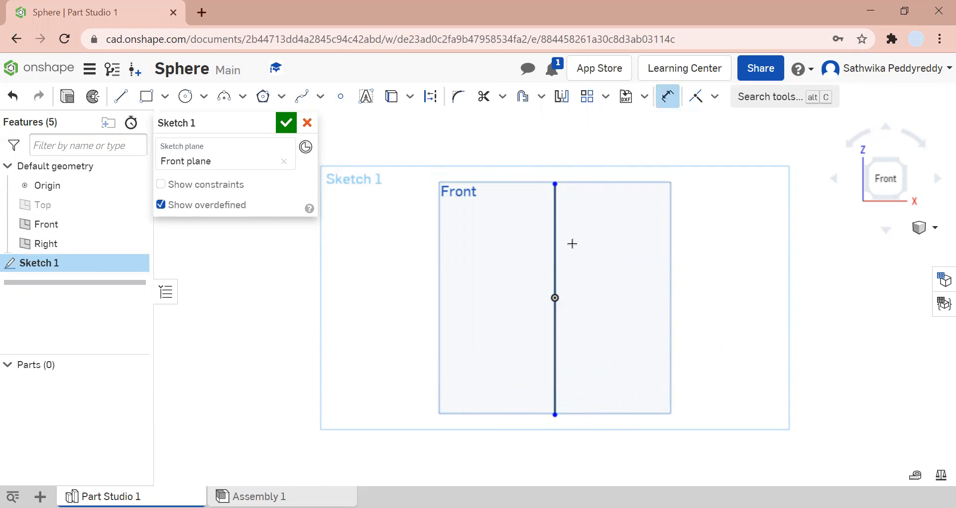
click(558, 250)
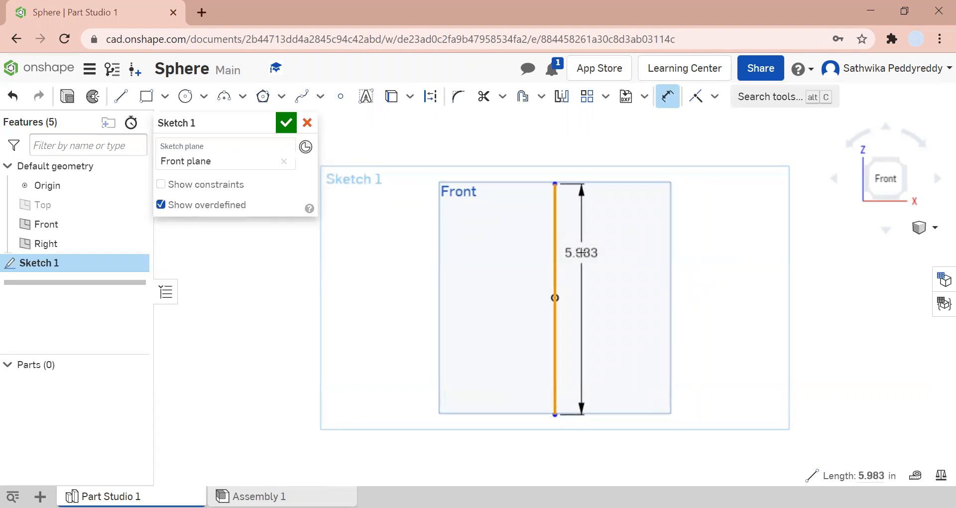
click(581, 254)
text(5)
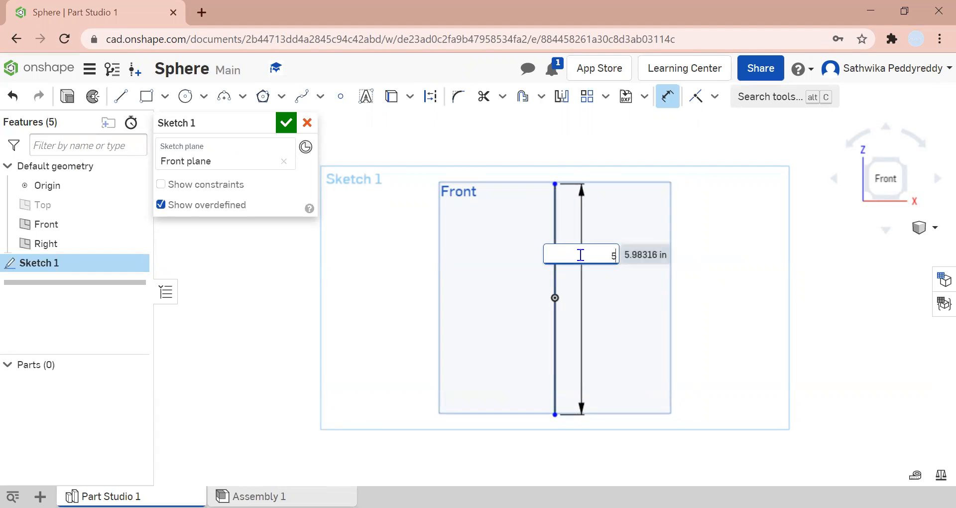
key(Return)
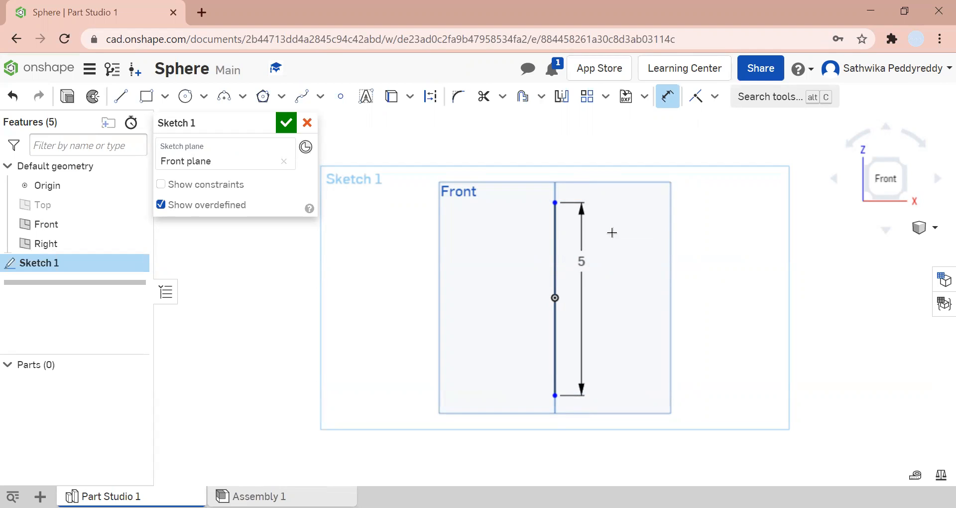
- Draw a 3-point arc joining the line's top and bottom endpoints, bulging left with radius 2.5
click(244, 98)
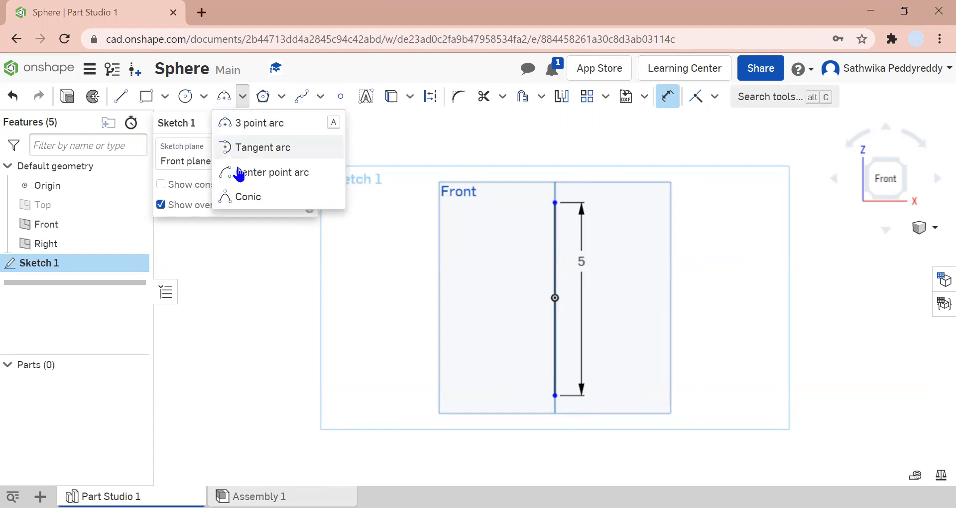
click(281, 125)
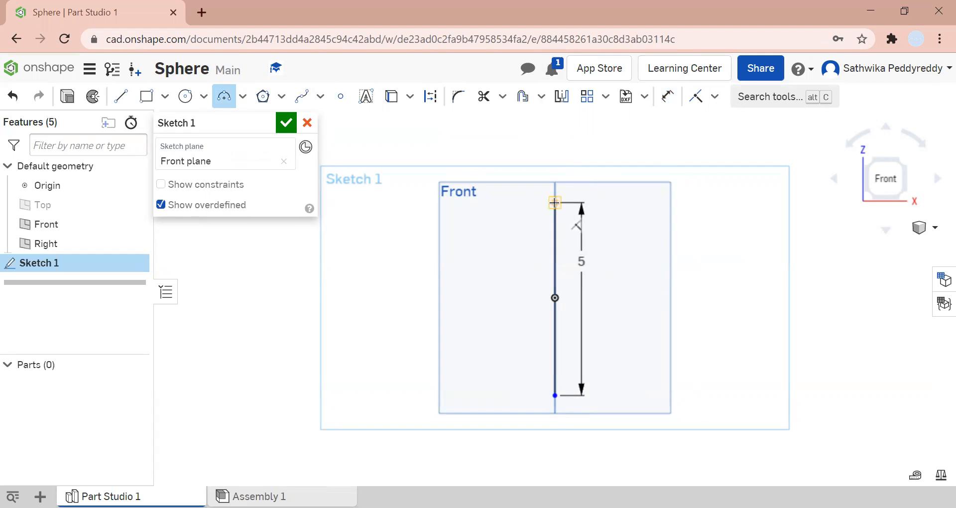
click(554, 203)
click(479, 260)
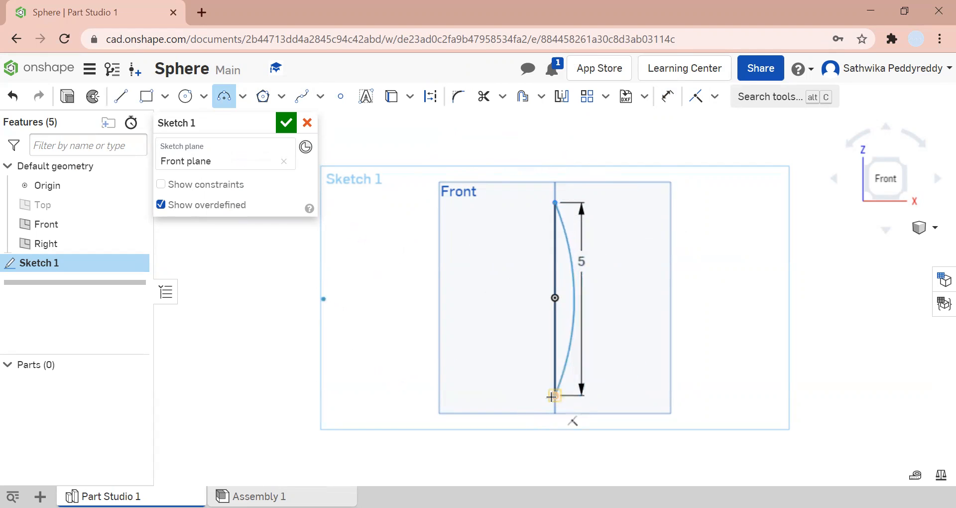
click(554, 395)
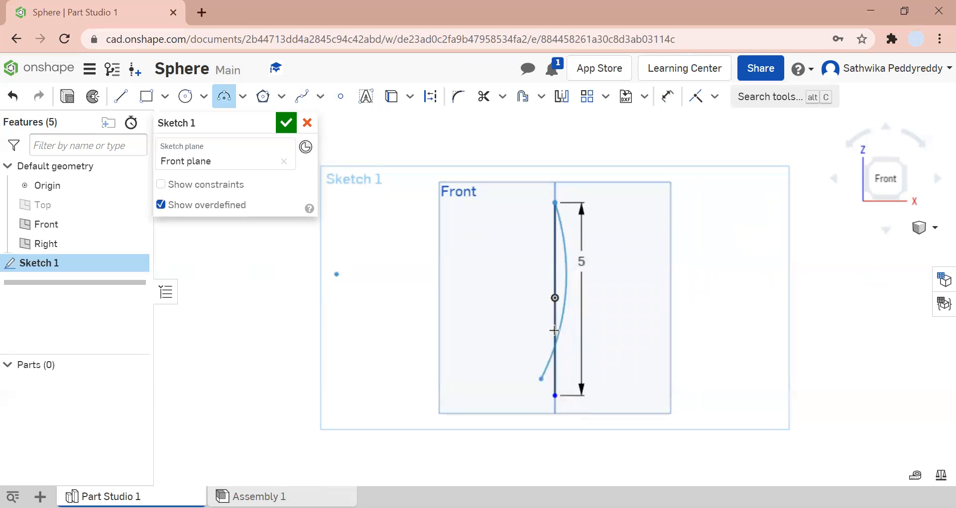
click(553, 204)
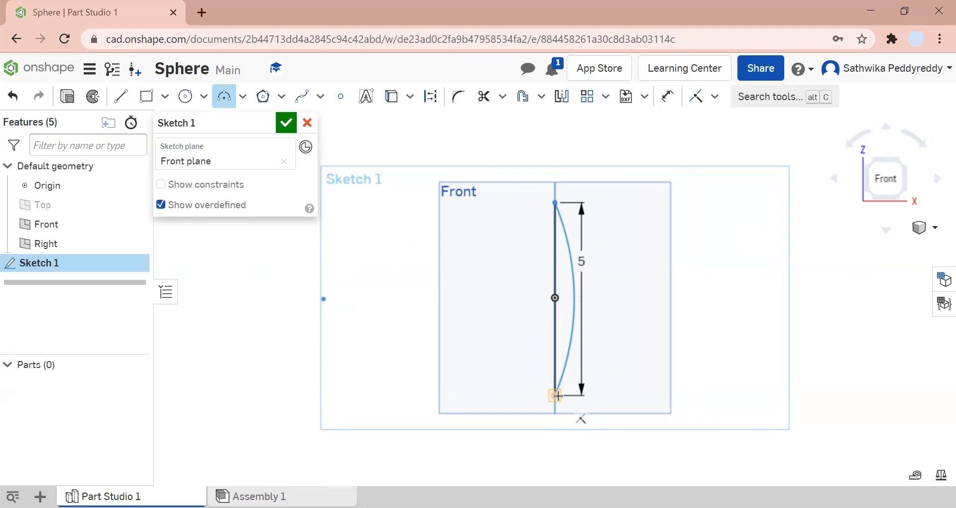
click(555, 395)
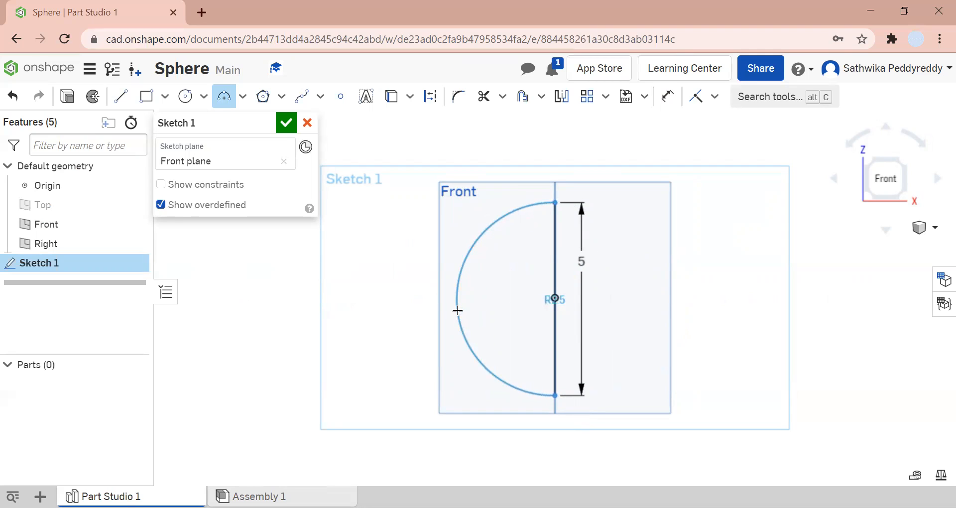
click(457, 310)
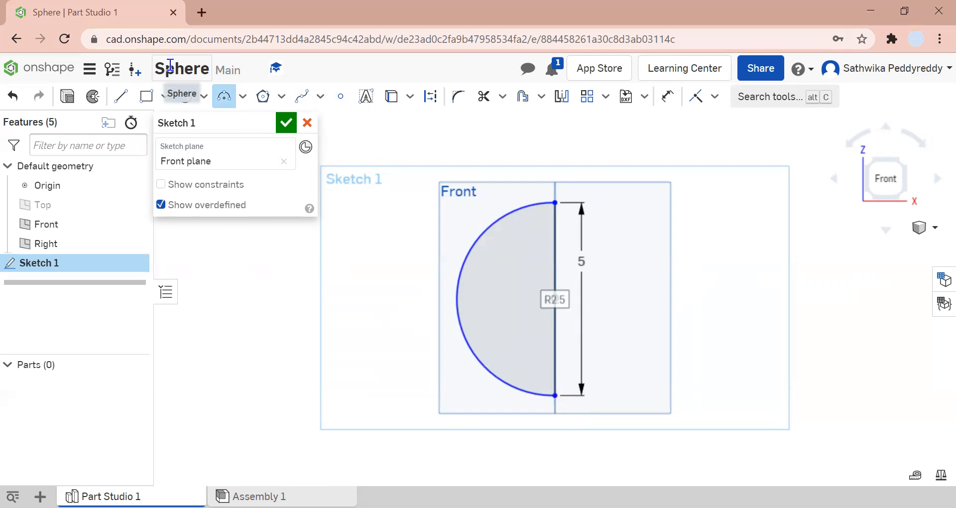
key(Escape)
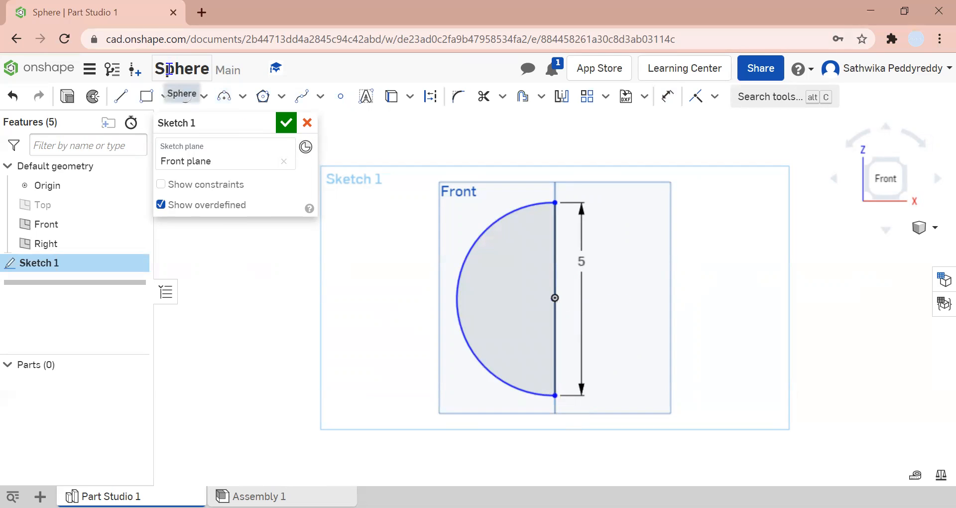
- Constrain the vertical line coincident with the origin to fully define the sketch, then finish the sketch
click(666, 97)
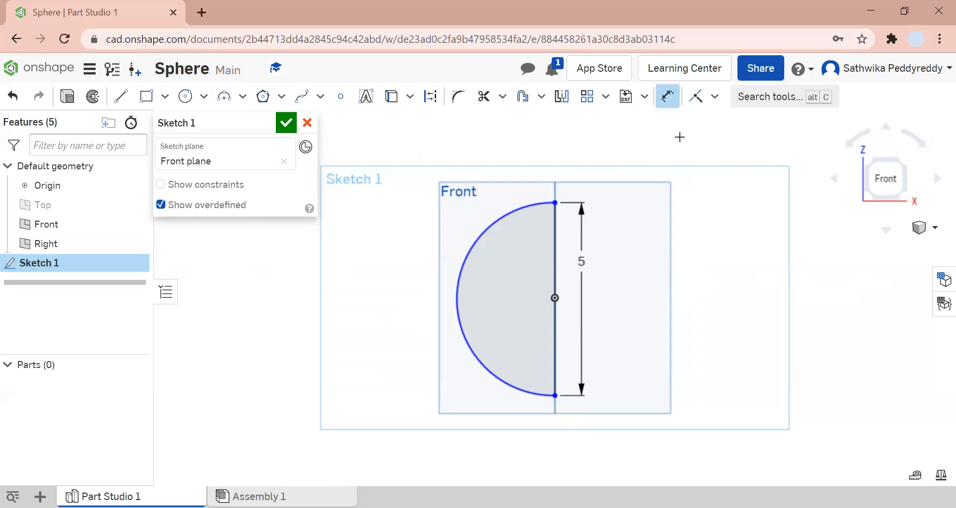
click(714, 96)
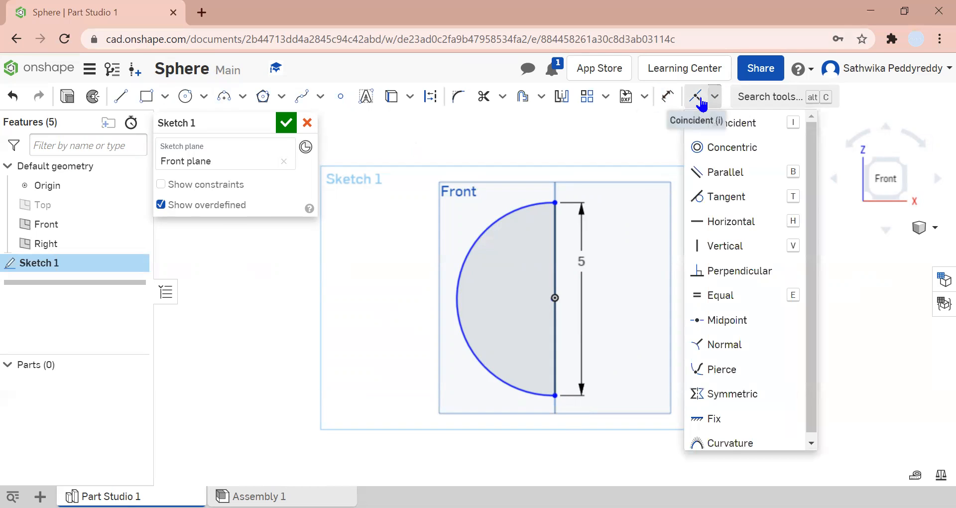
click(697, 99)
scroll(560, 309, down, 5)
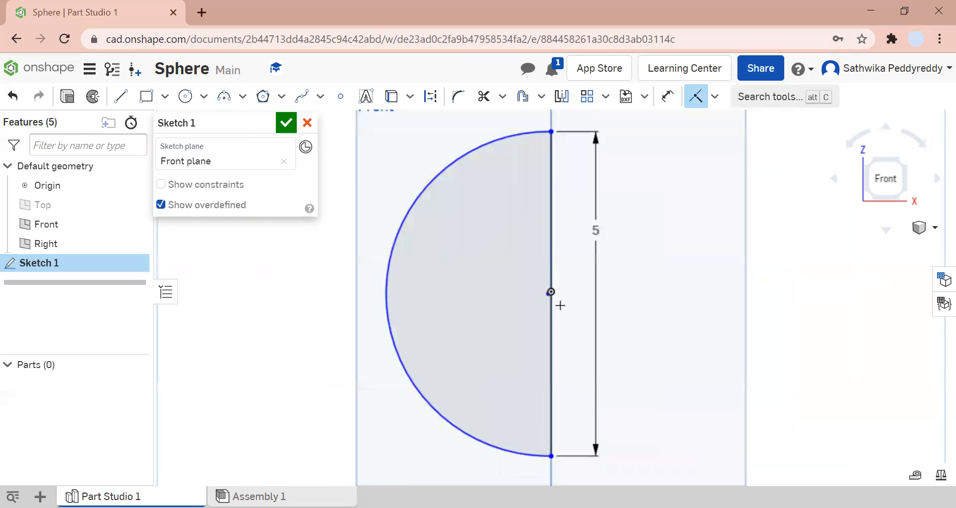
click(527, 270)
click(533, 265)
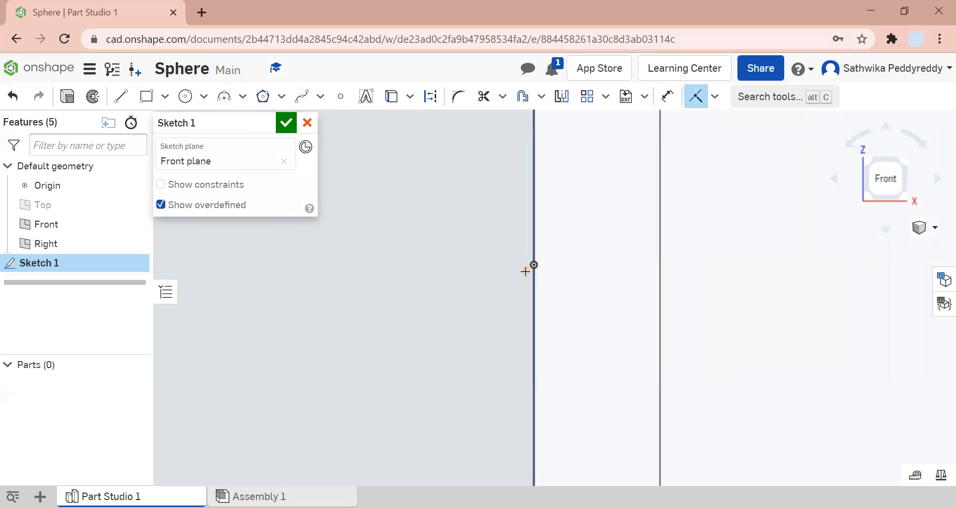
scroll(543, 278, down, 5)
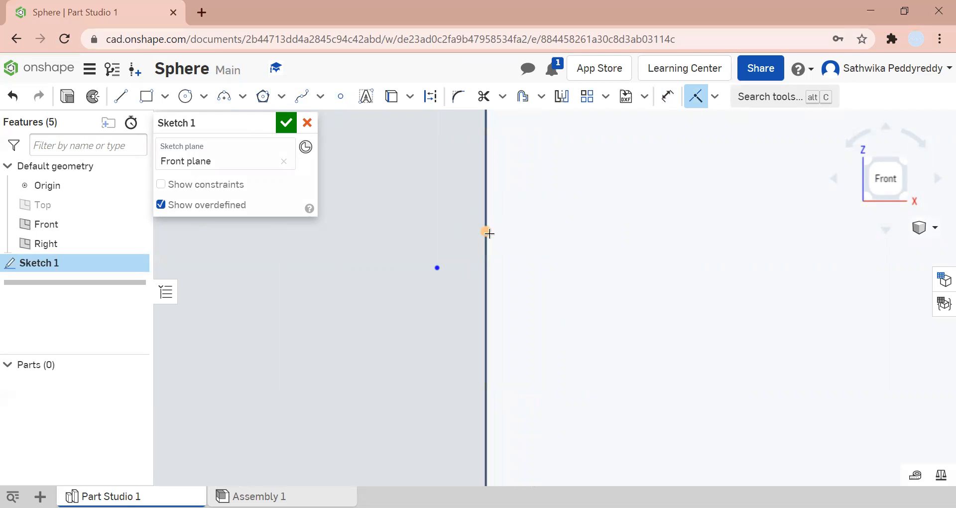
click(486, 231)
scroll(610, 270, down, 3)
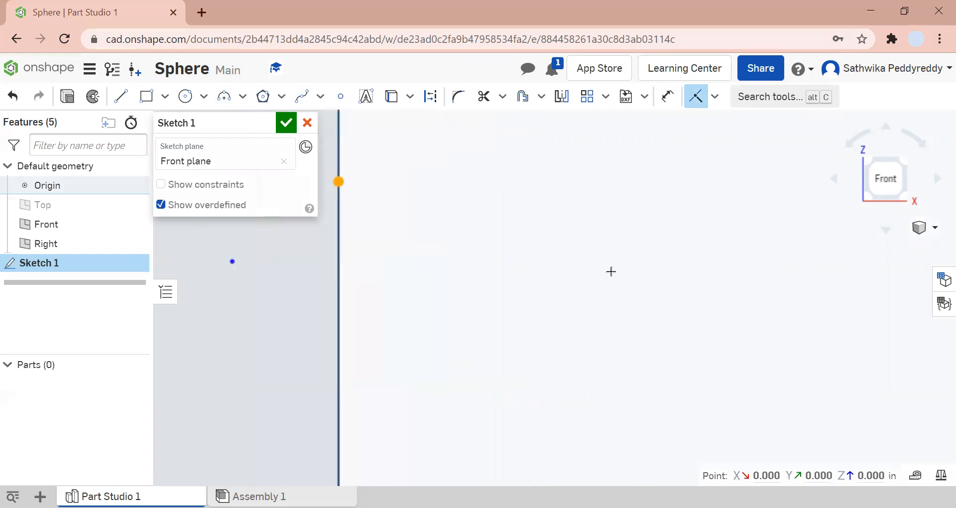
scroll(610, 271, up, 5)
scroll(611, 270, up, 6)
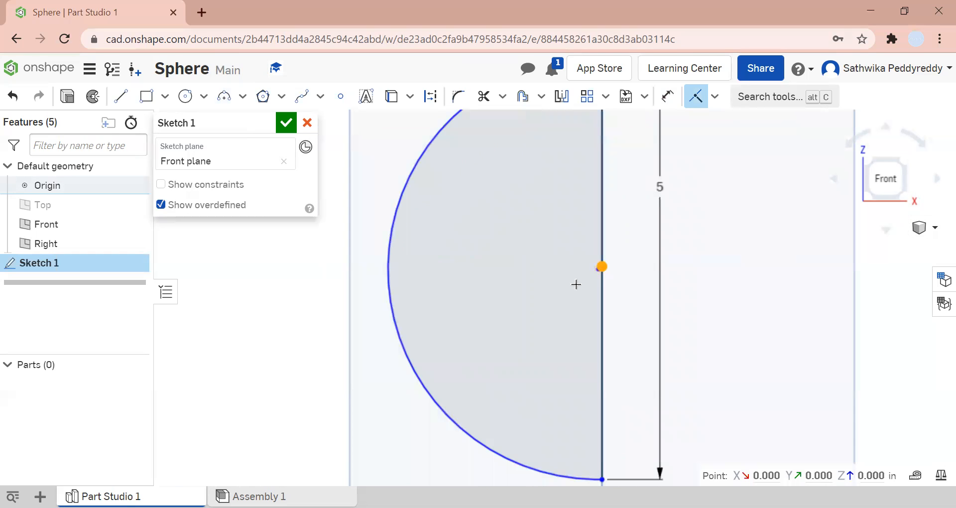
click(601, 269)
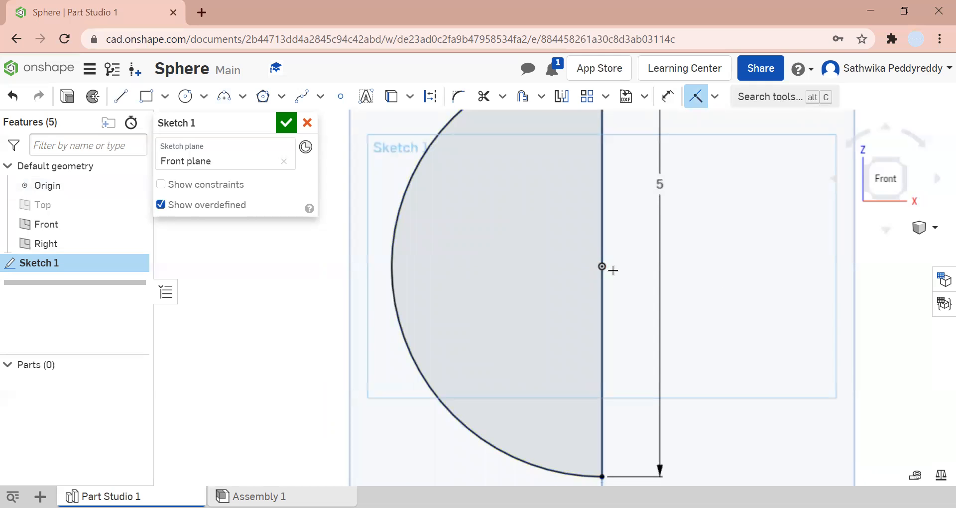
key(f)
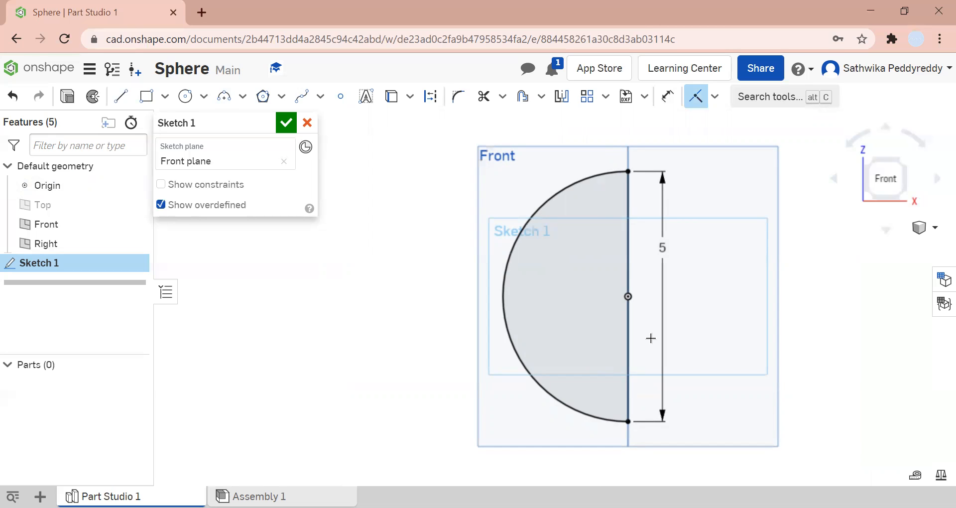
click(286, 122)
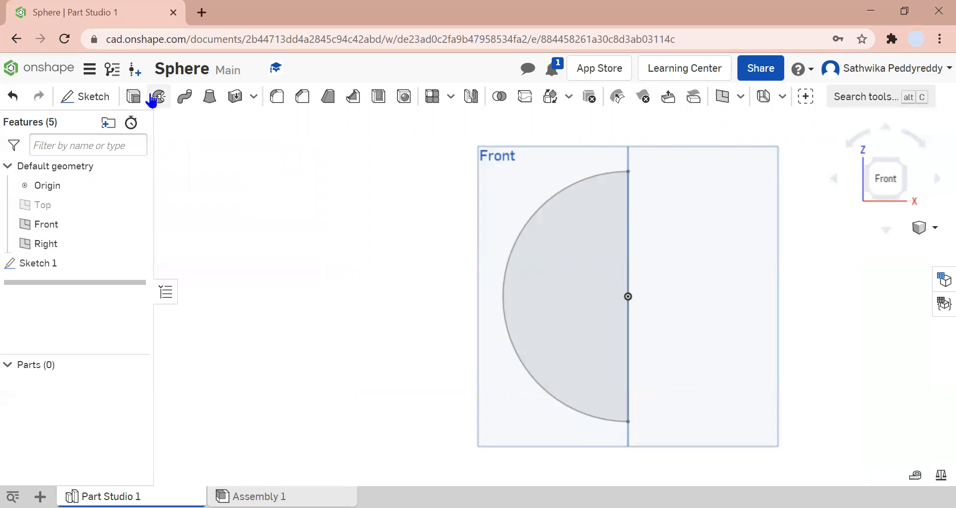
- Start a Revolve using the half-circle face as the profile and the vertical line as the axis
click(159, 96)
click(563, 220)
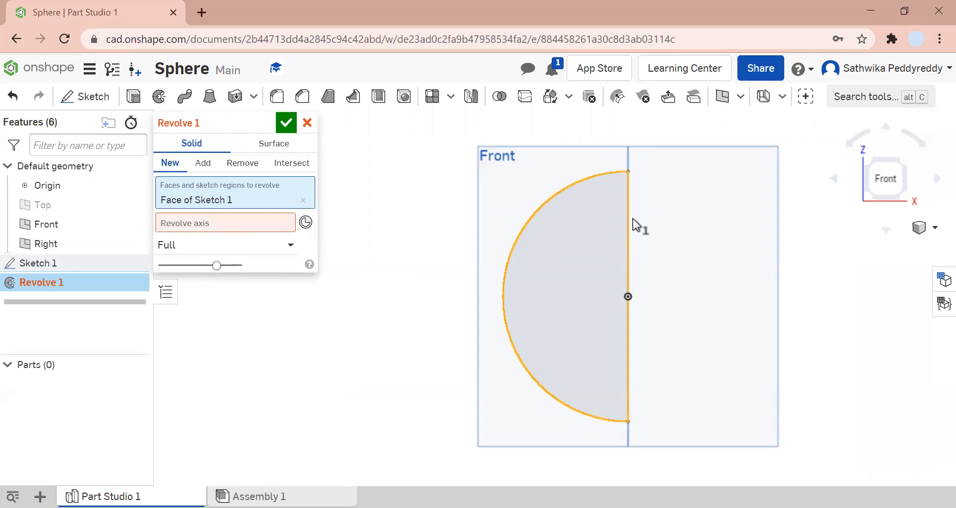
click(575, 254)
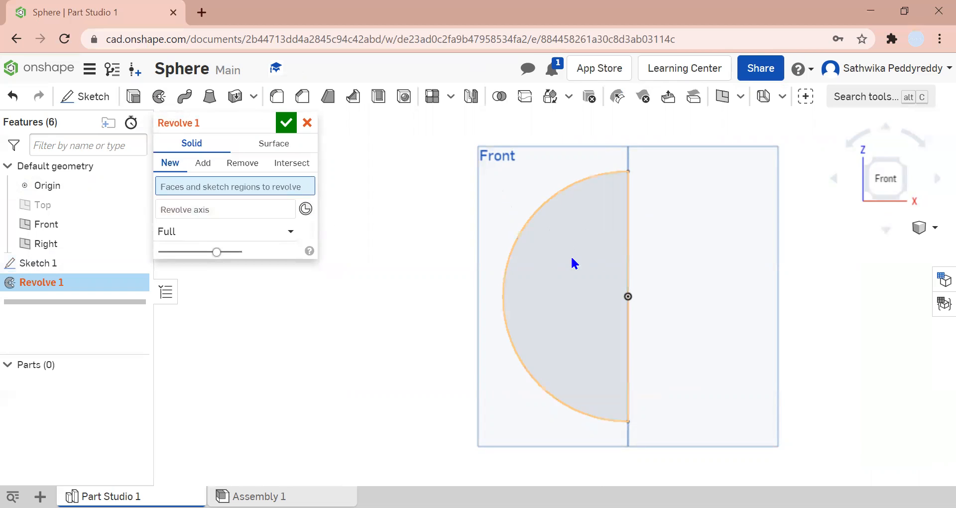
click(574, 262)
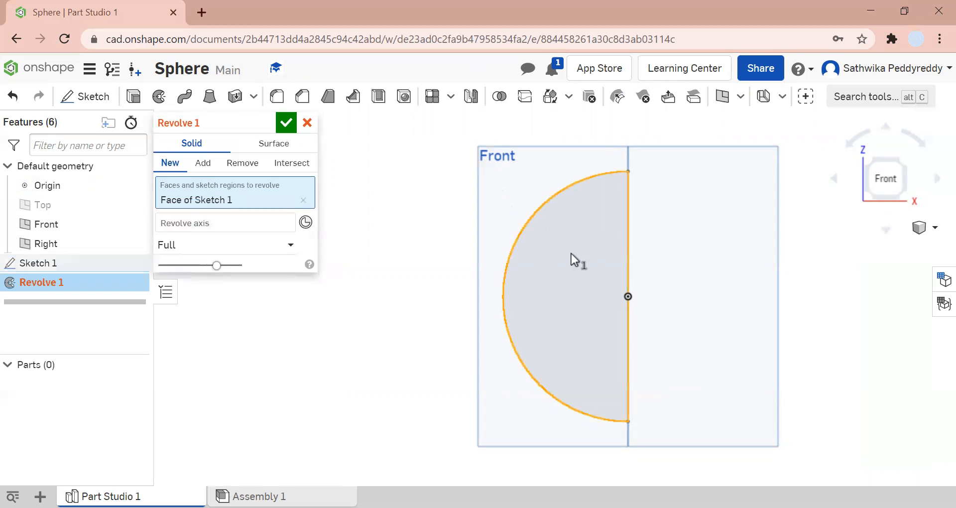
click(629, 249)
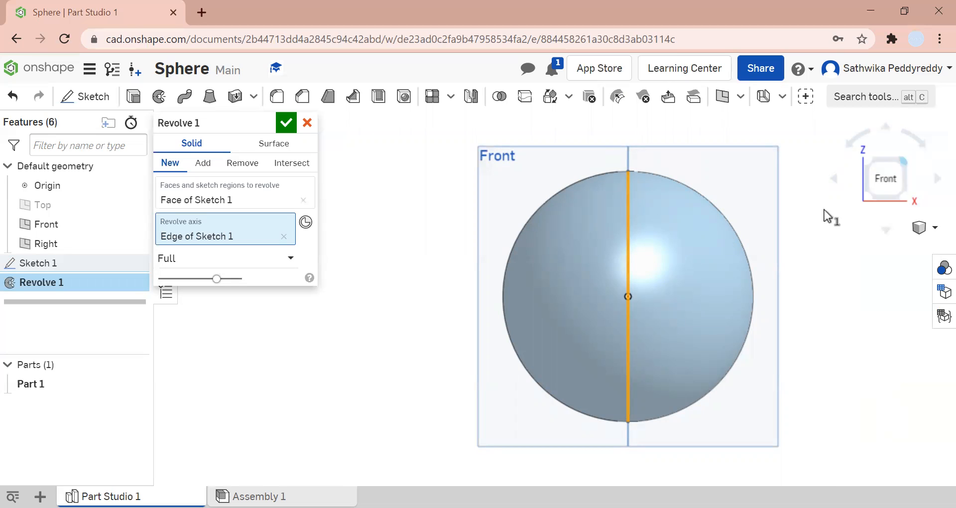
- Set the revolve type to One direction
click(243, 257)
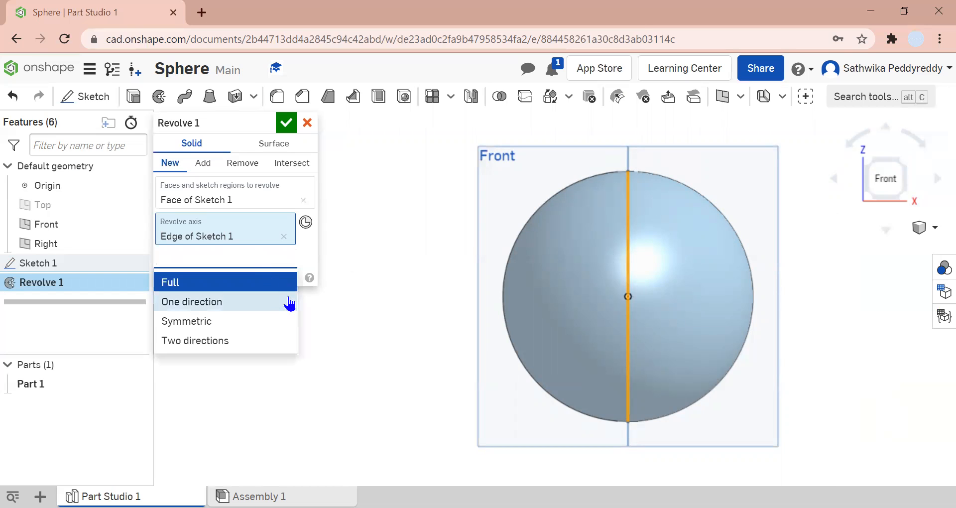
click(333, 270)
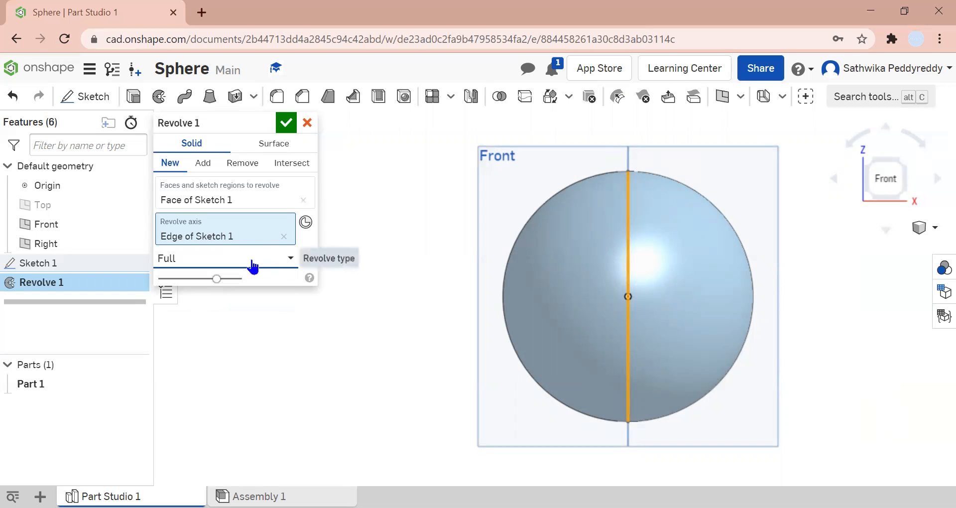
click(274, 267)
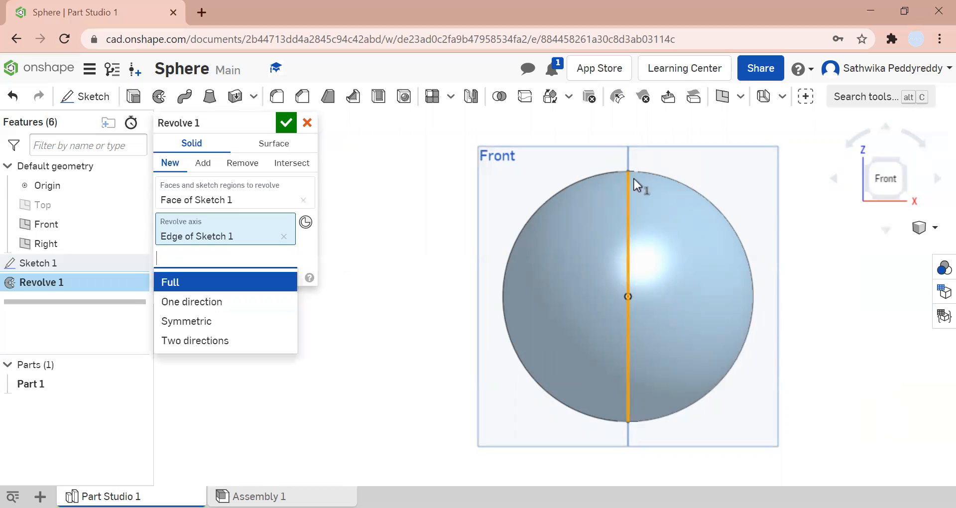
click(224, 301)
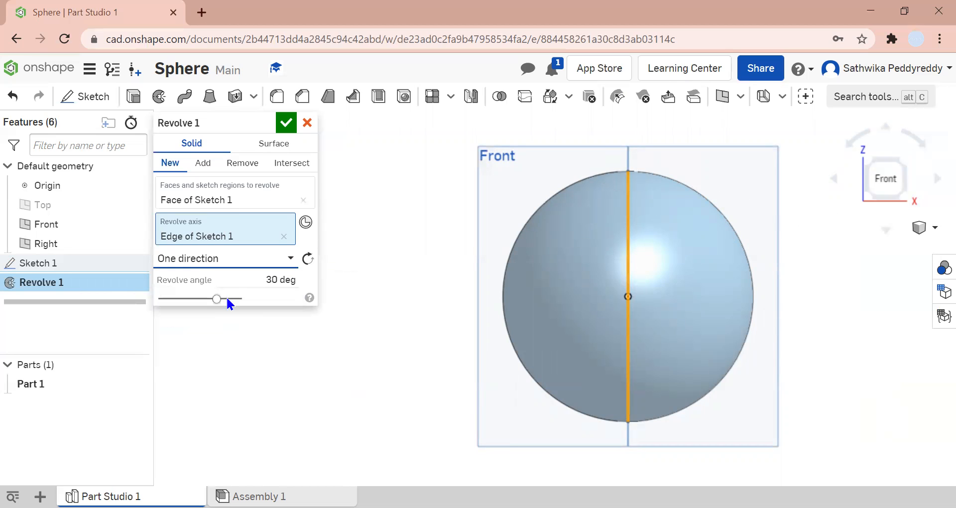
- Try revolve angles of 60, 90 and 180 deg, checking the preview from different views
click(937, 178)
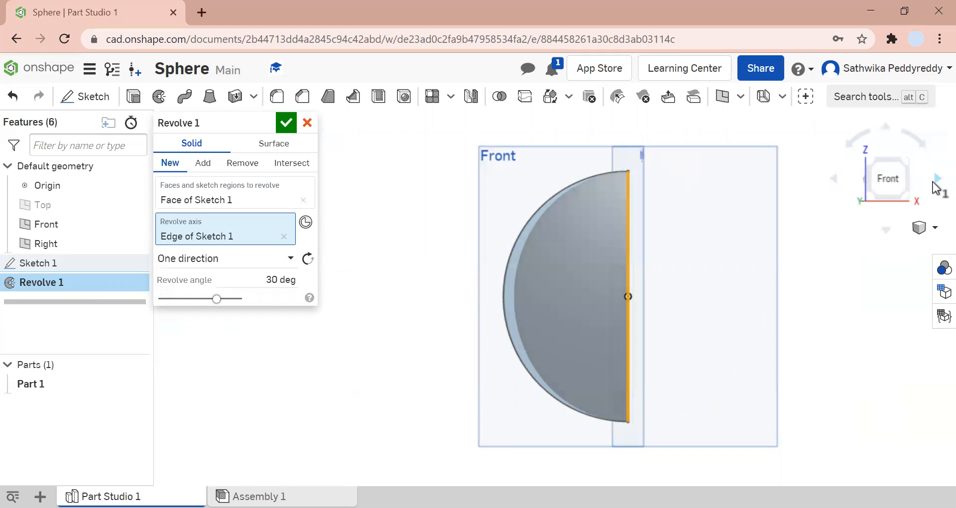
click(835, 179)
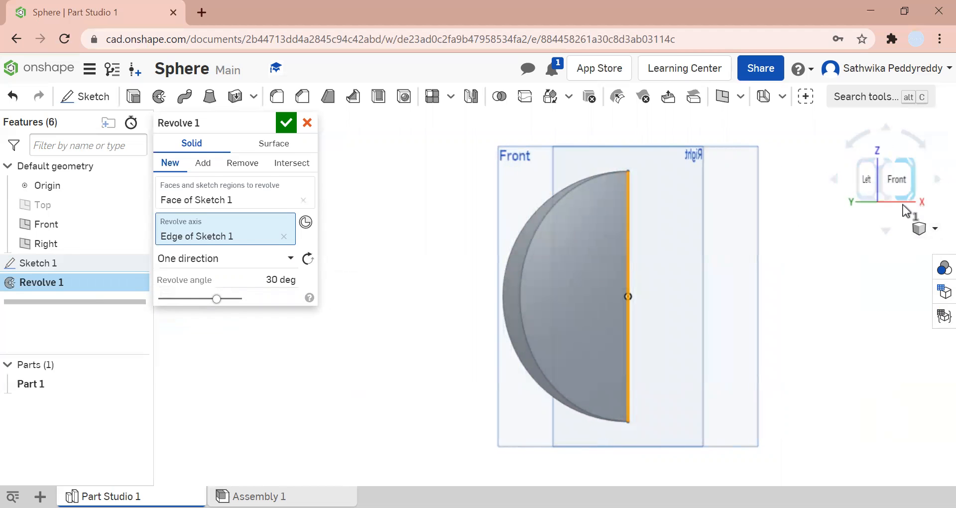
click(934, 228)
click(891, 236)
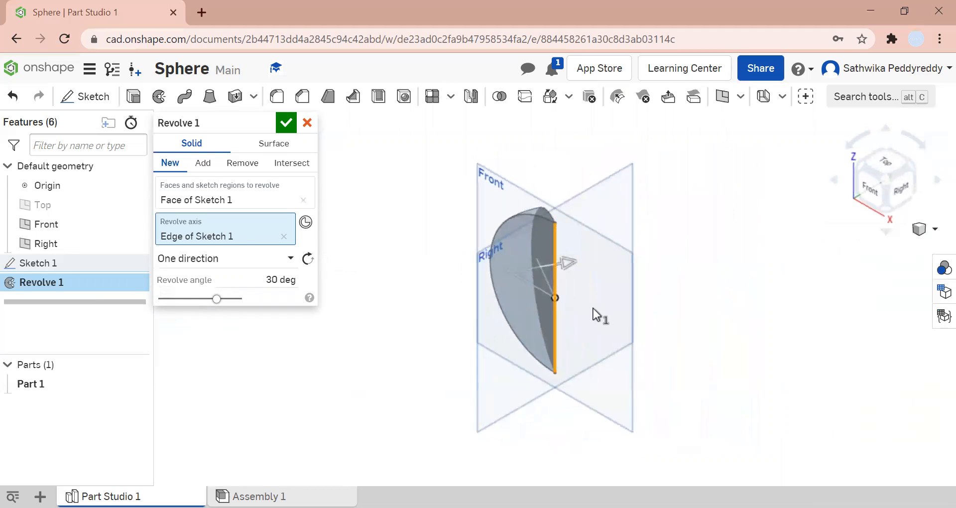
click(868, 184)
click(277, 279)
text(60)
key(Return)
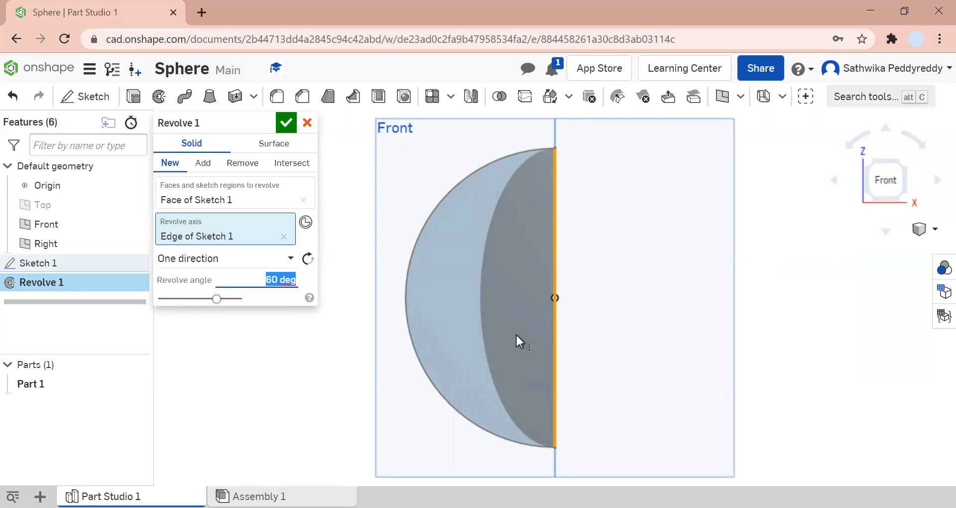
text(90)
key(Return)
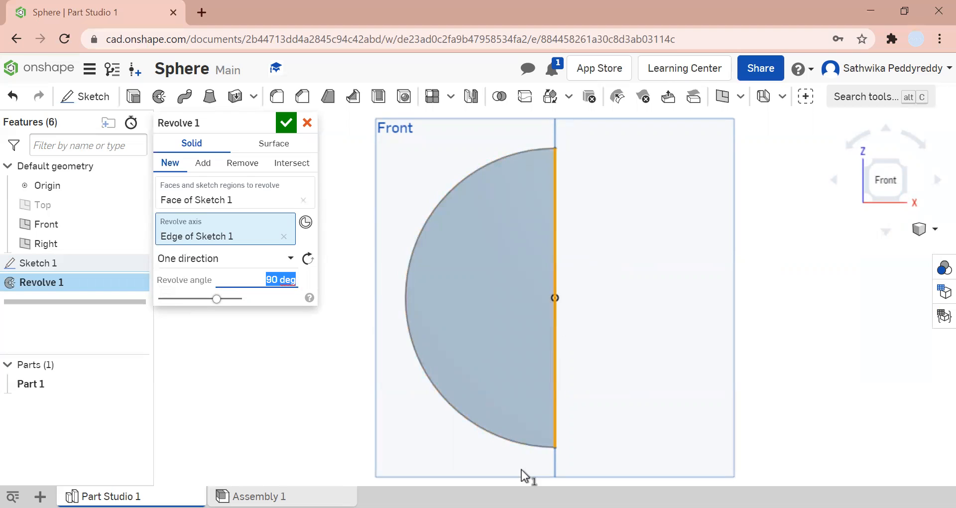
text(180)
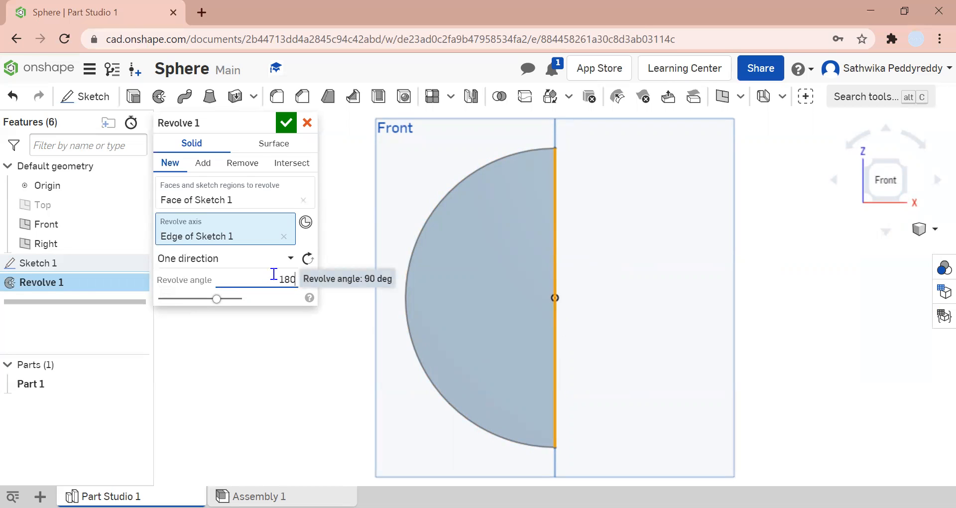
key(Return)
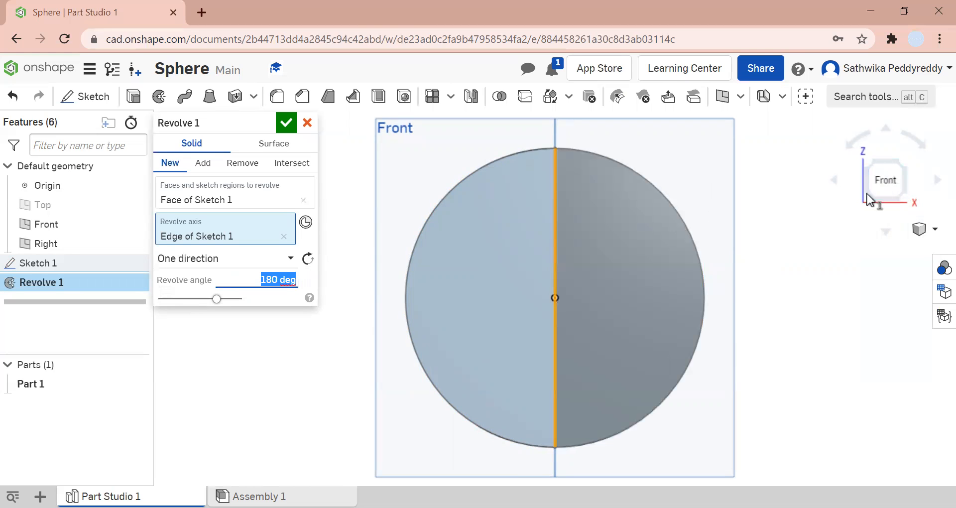
- Set the revolve angle to 270 deg and confirm the revolve
click(834, 180)
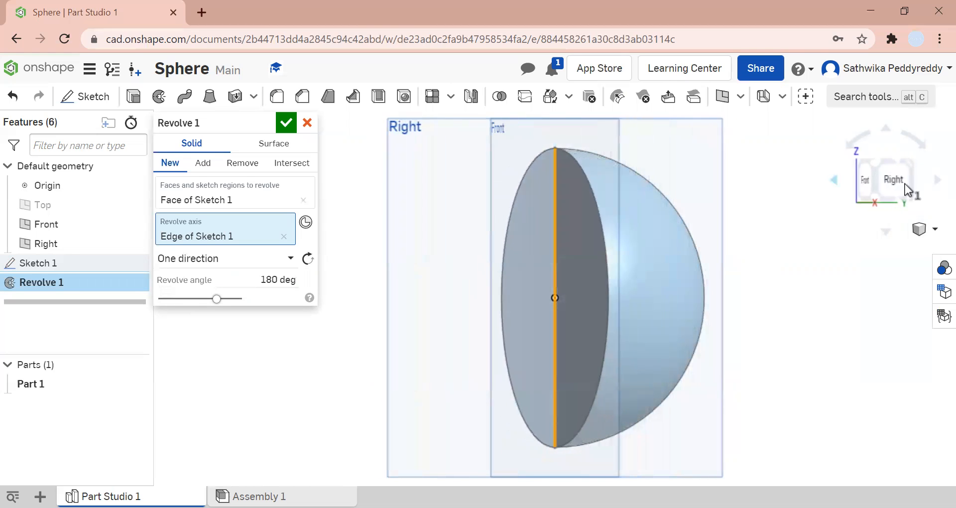
click(934, 182)
click(932, 183)
click(933, 184)
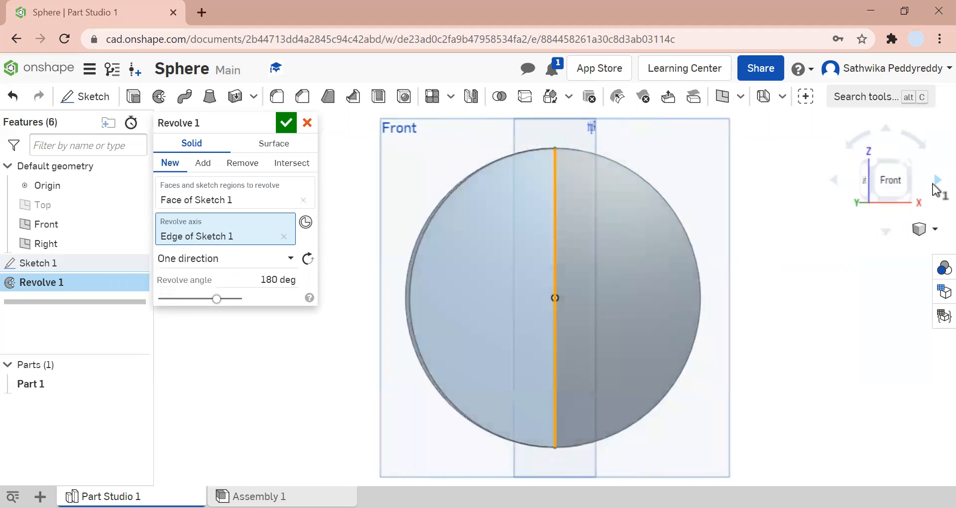
click(833, 182)
click(280, 277)
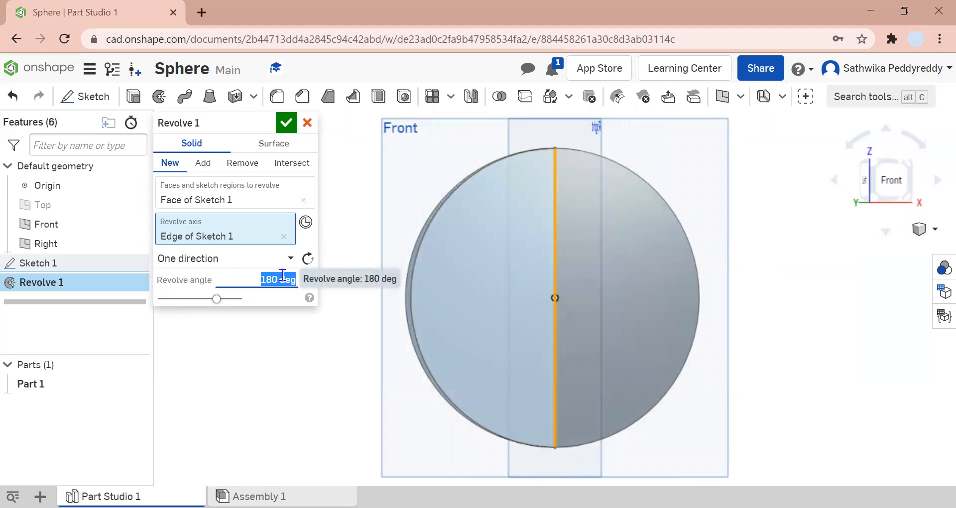
text(270)
key(Return)
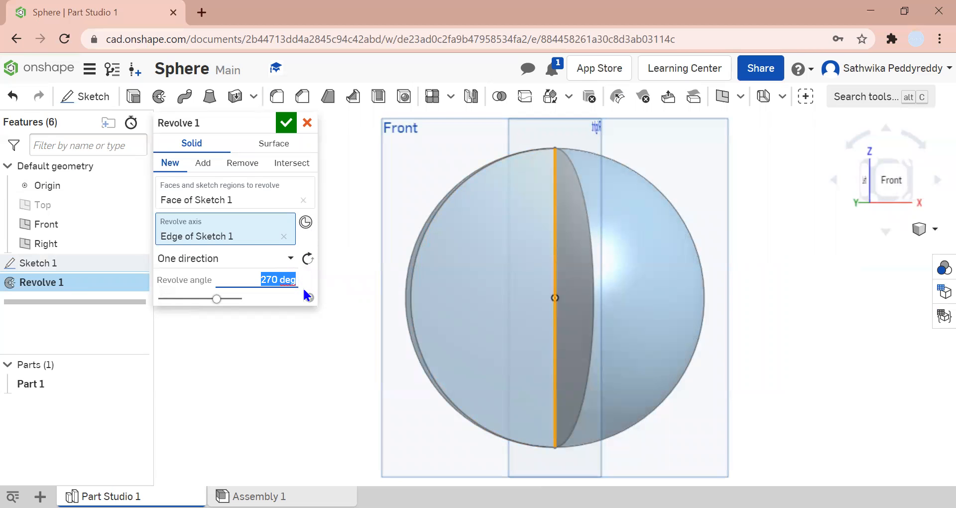
key(BackSpace)
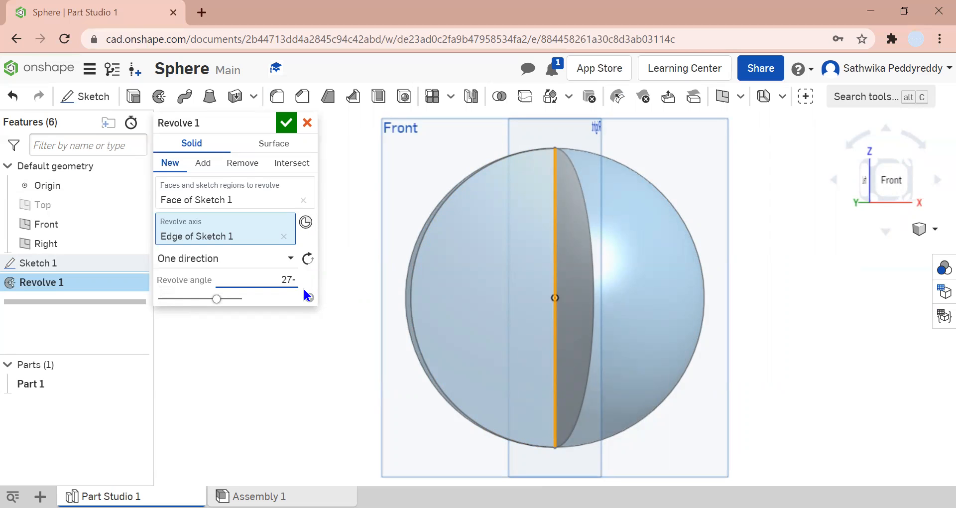
key(Return)
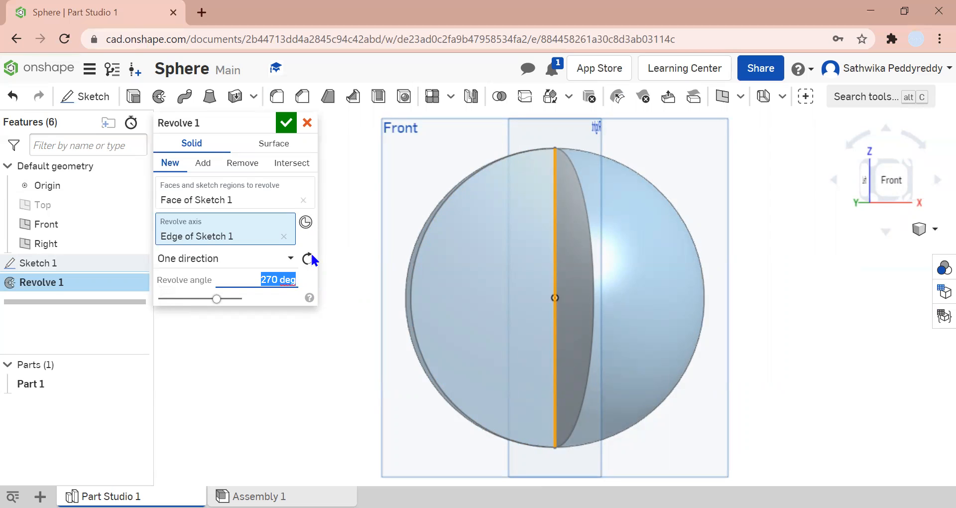
click(283, 125)
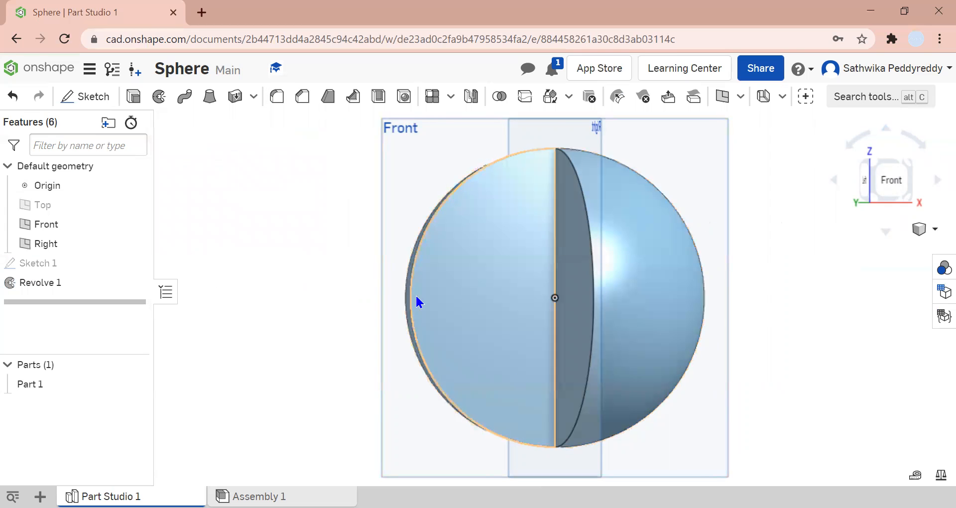